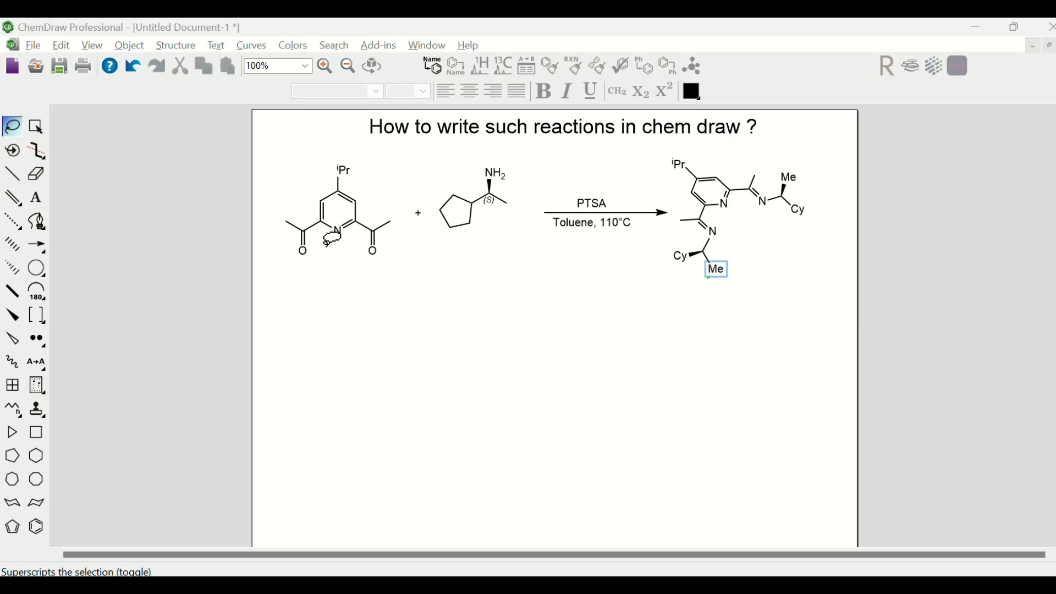
Draw a benzene ring below the reaction and make its bottom vertex nitrogen using the Periodic Table.
left_click(36, 529)
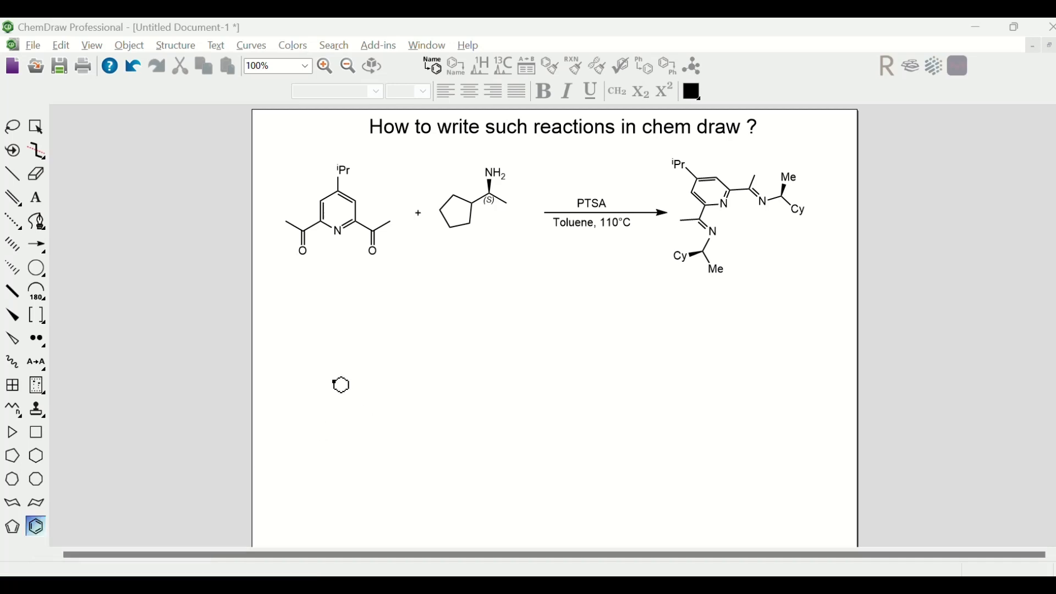
left_click(335, 381)
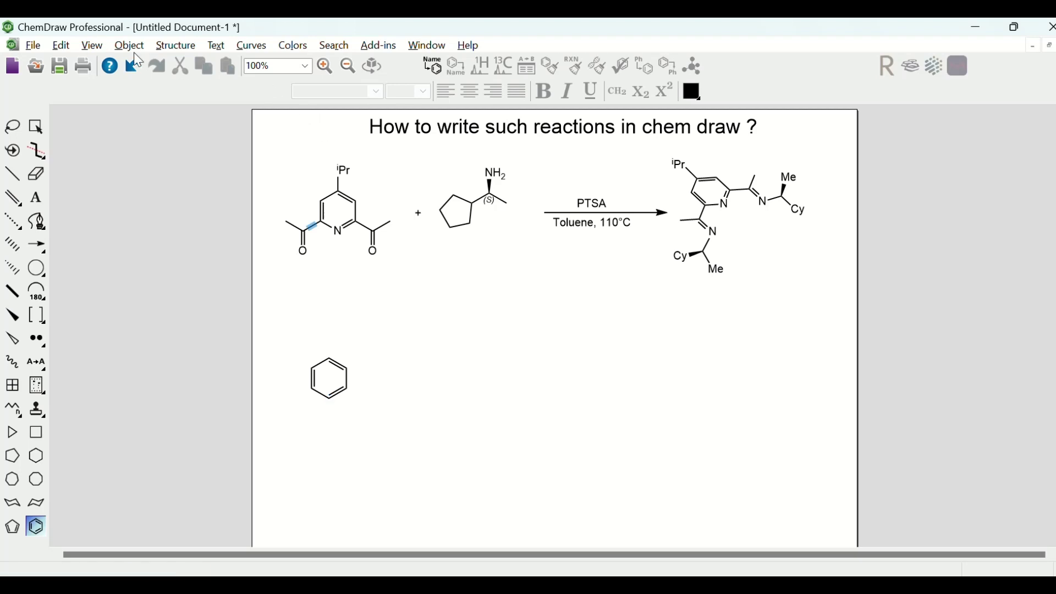
left_click(94, 47)
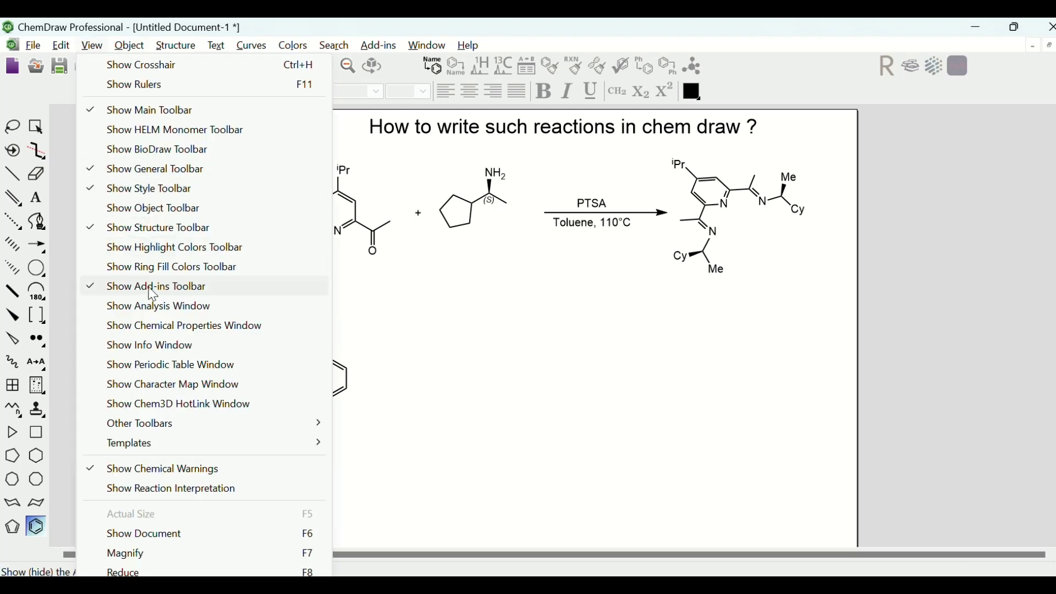
left_click(158, 375)
left_click_drag(853, 350, 873, 300)
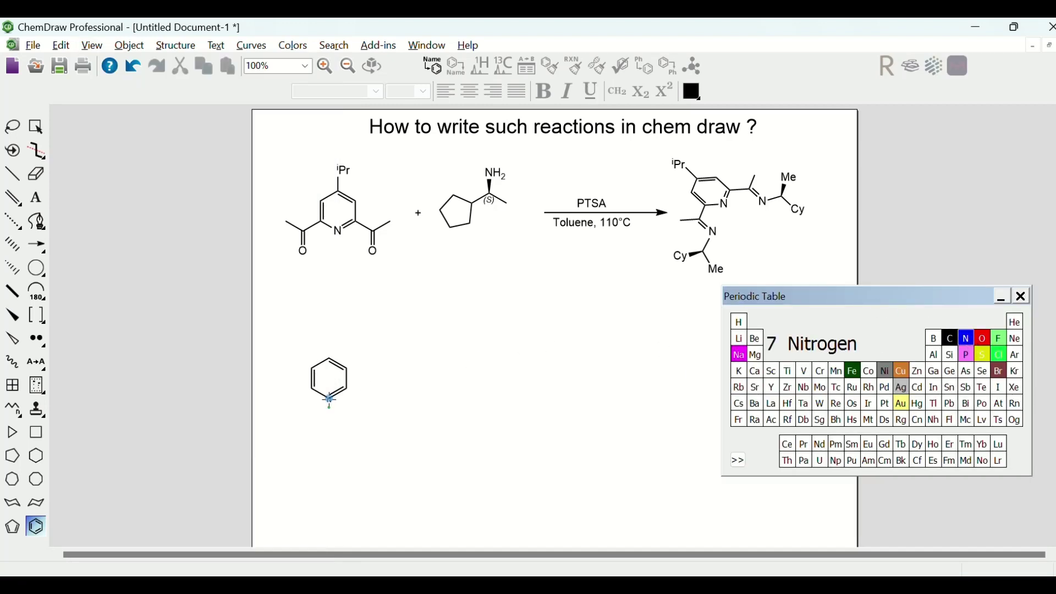
left_click(330, 398)
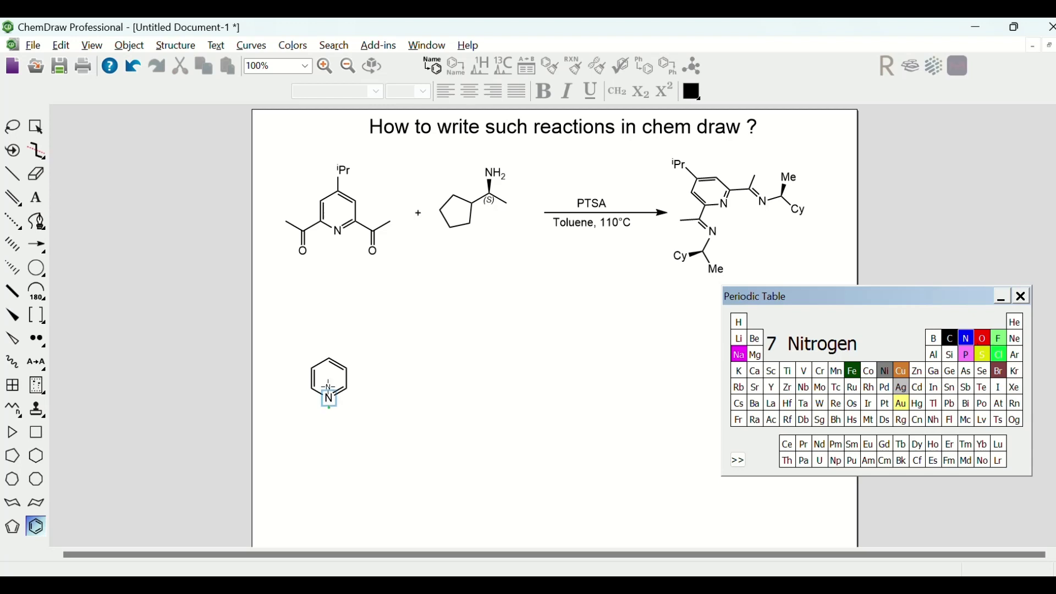
Draw two-carbon chains with double bonds on both carbons flanking the ring nitrogen.
left_click(14, 177)
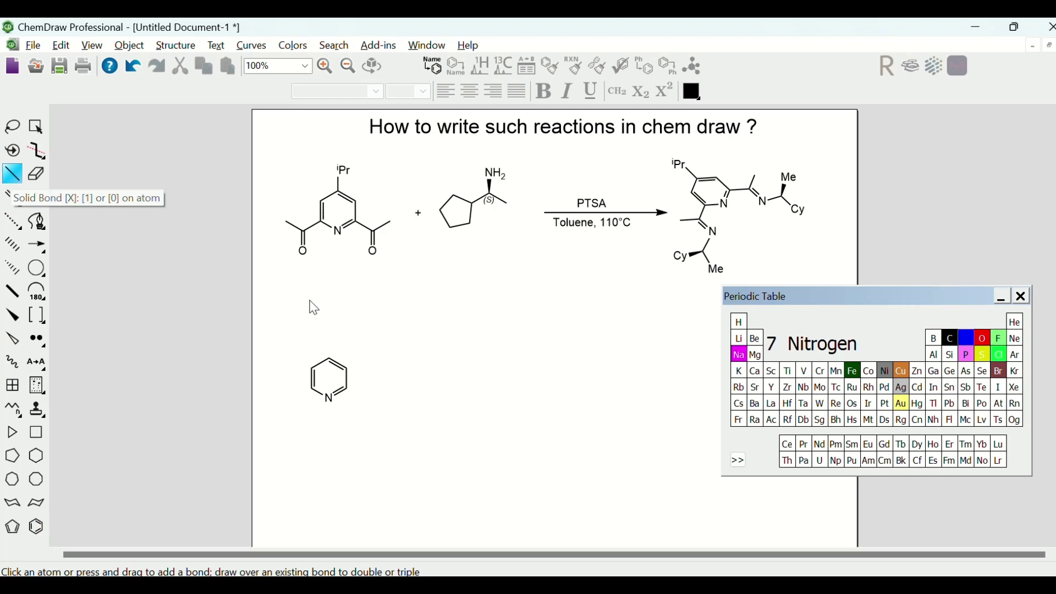
left_click(348, 389)
left_click(362, 400)
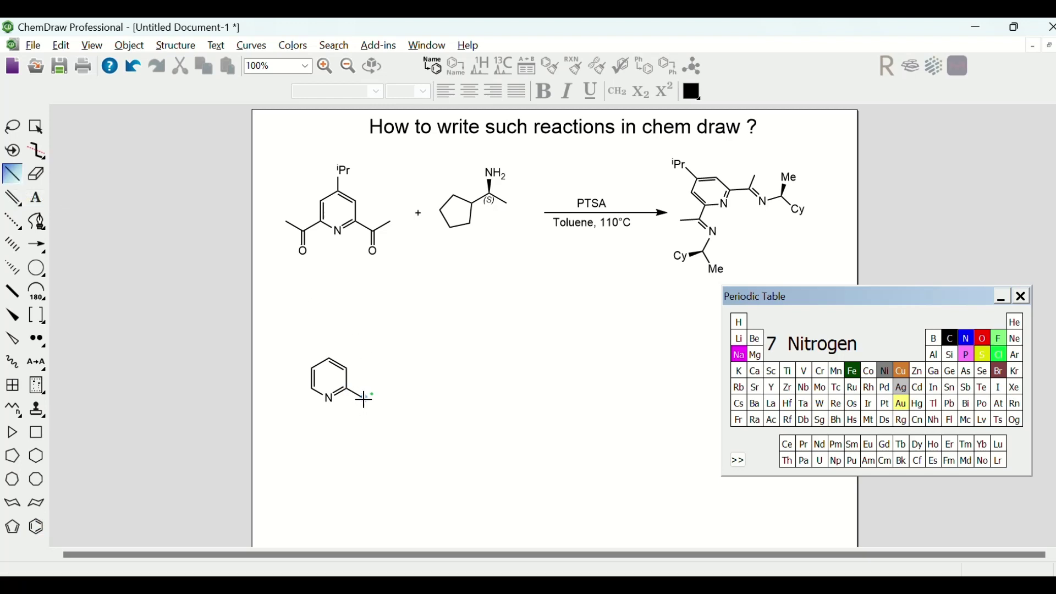
left_click(365, 401)
left_click(365, 411)
left_click(294, 398)
left_click(295, 409)
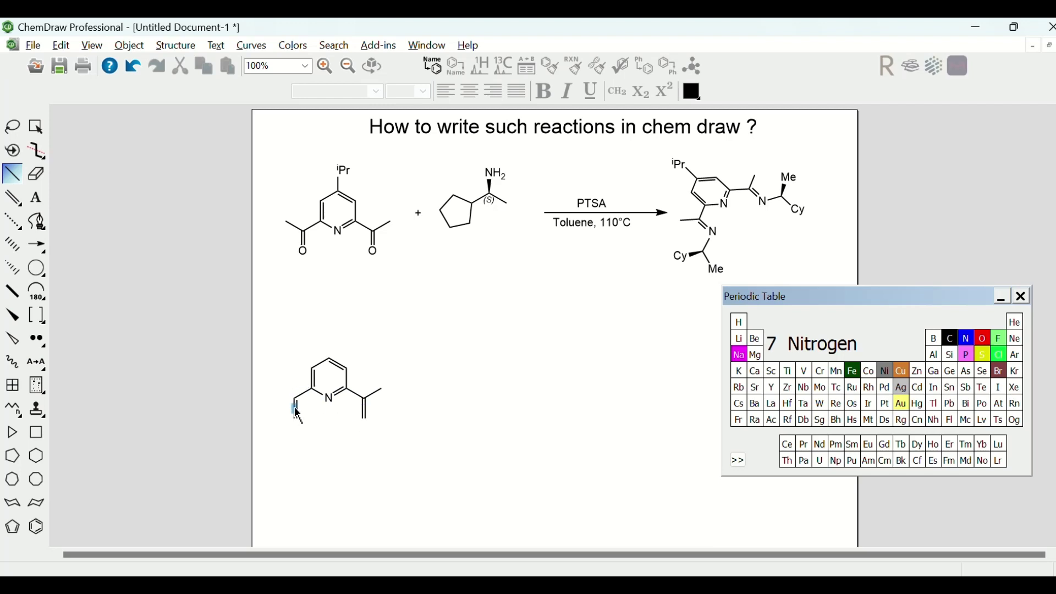
left_click(294, 398)
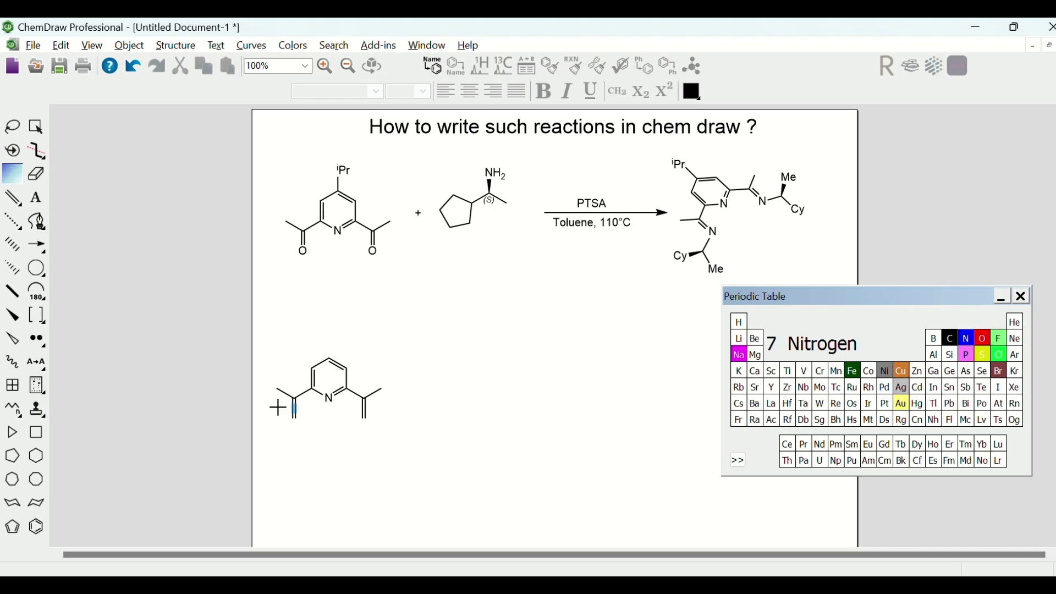
Turn both double-bonded chain ends into oxygen and add a bond on the ring's top carbon.
left_click(982, 338)
left_click(366, 421)
left_click(294, 419)
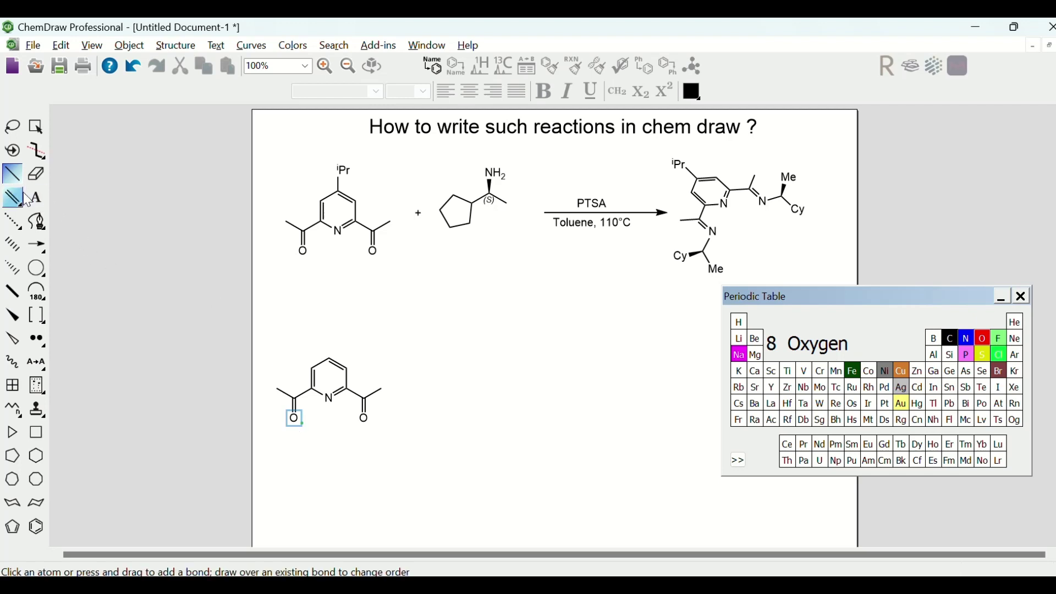
left_click(330, 362)
left_click(36, 199)
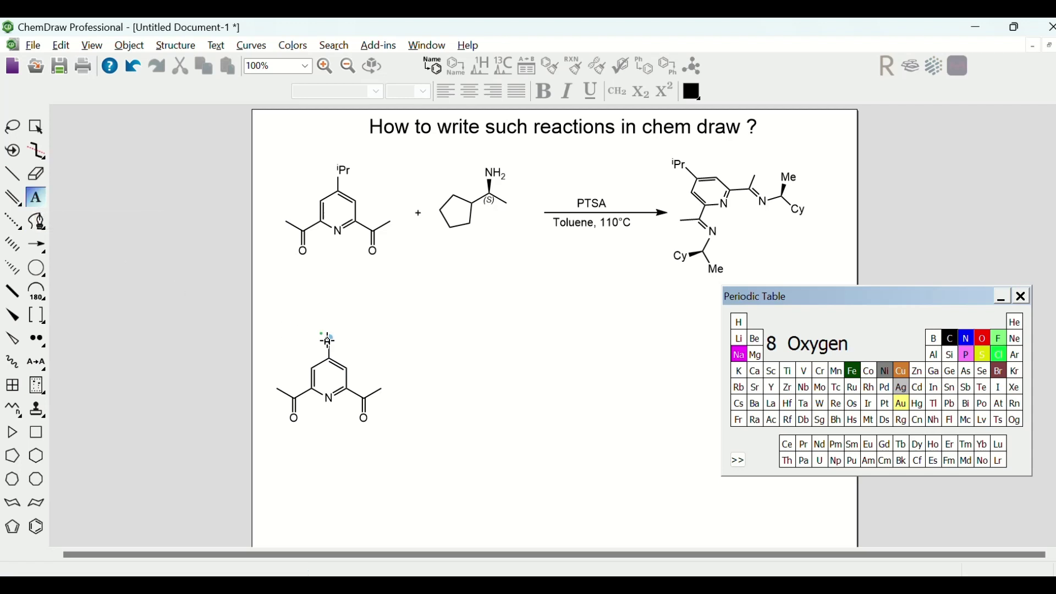
Label the top bond's end 'iPr' with the i made superscript.
left_click(329, 340)
type("iPr")
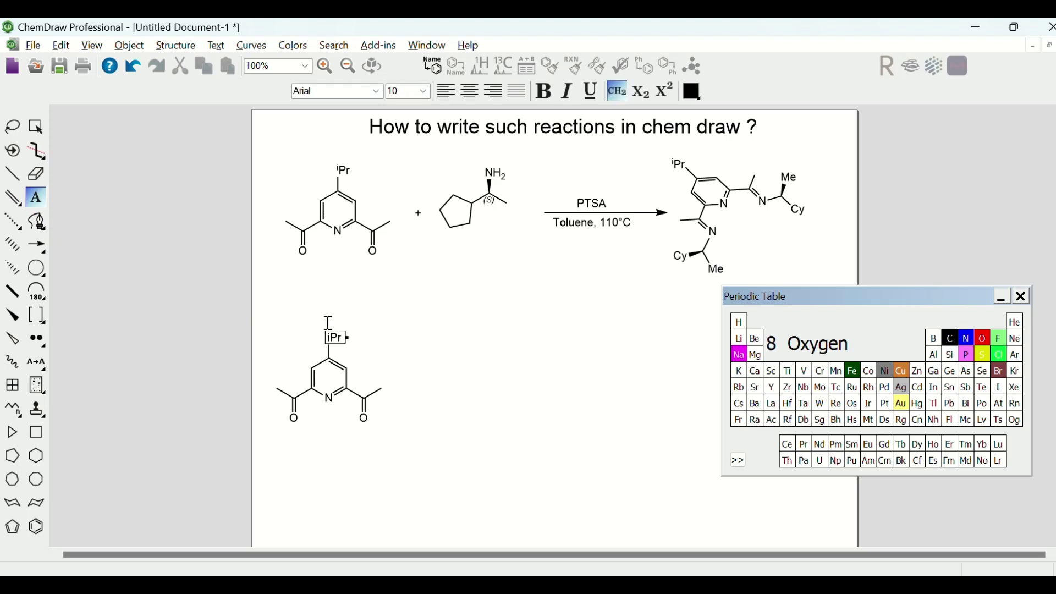
left_click_drag(332, 337, 327, 337)
left_click(671, 95)
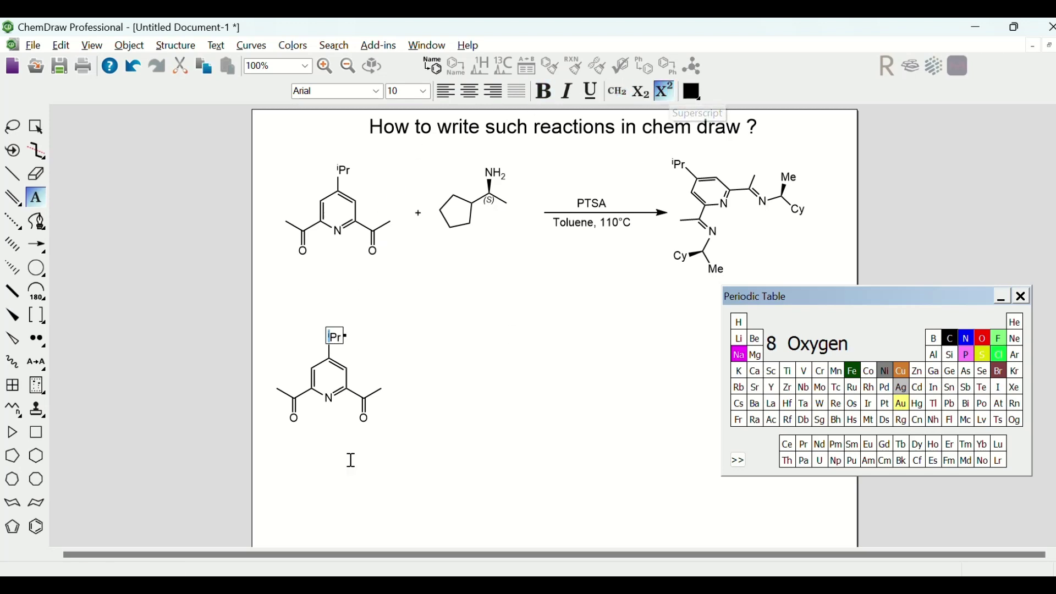
Place a '+' sign to the right of the diacetylpyridine.
left_click(407, 388)
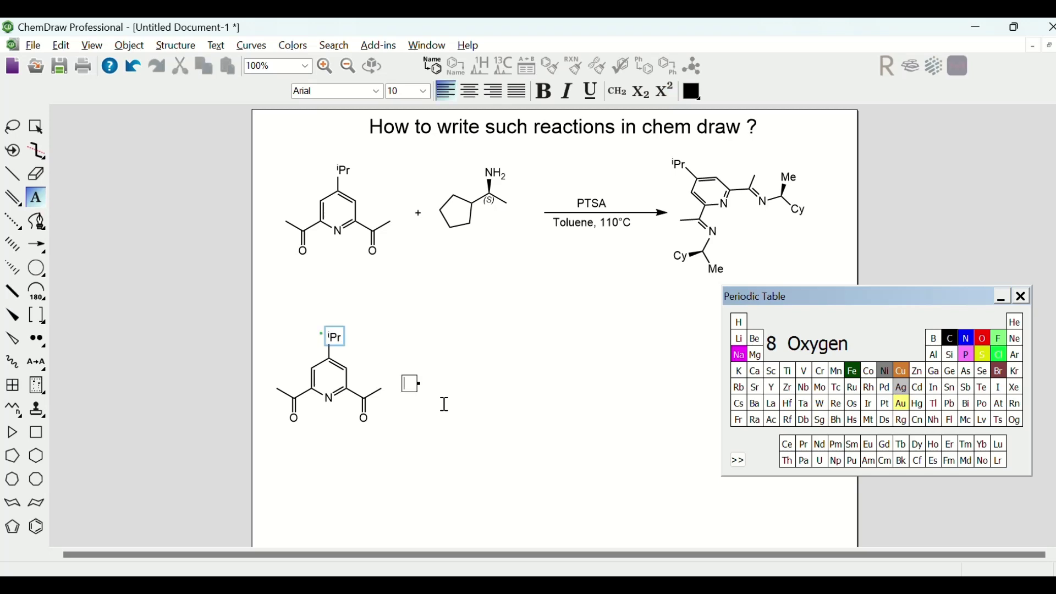
type("+")
left_click(453, 374)
Place a cyclopentane right of the plus sign and rotate it into position.
left_click(13, 457)
left_click(445, 379)
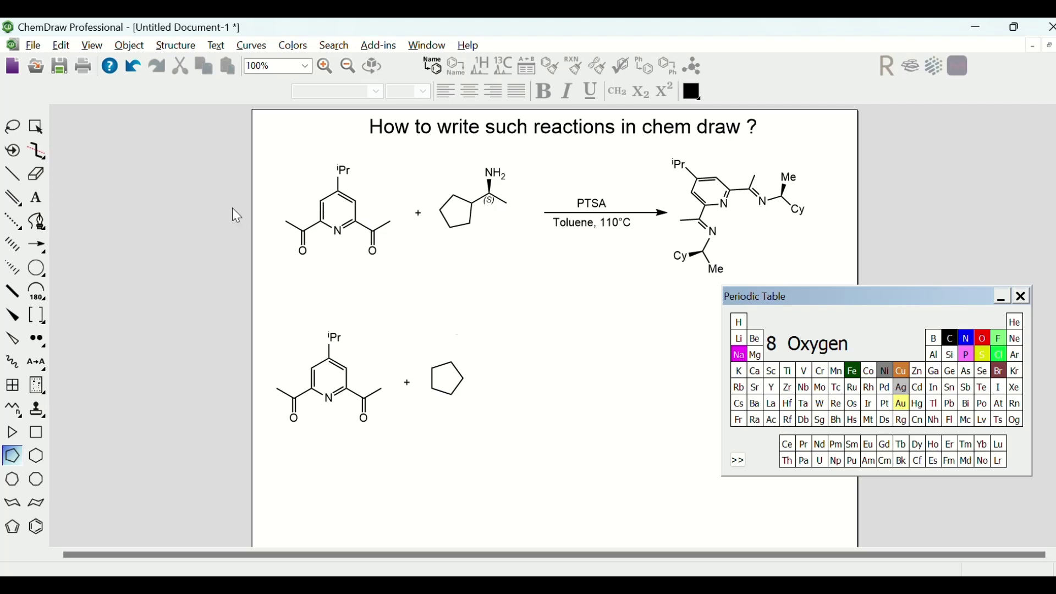
left_click(13, 127)
mouse_move(440, 347)
left_mouse_down()
mouse_move(427, 365)
mouse_move(472, 352)
mouse_move(424, 344)
mouse_move(434, 348)
left_mouse_up()
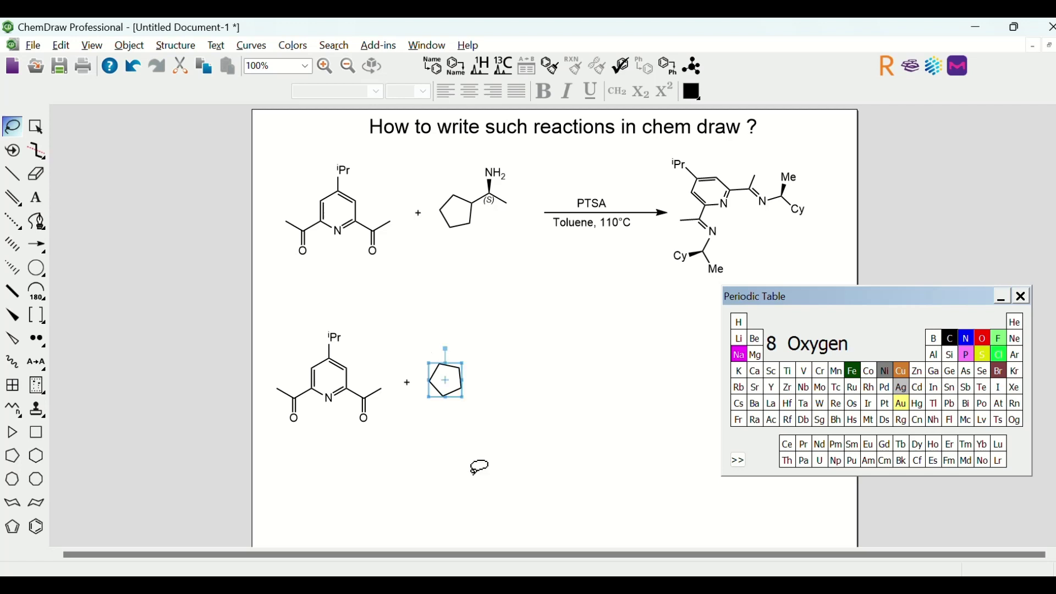
left_click(549, 407)
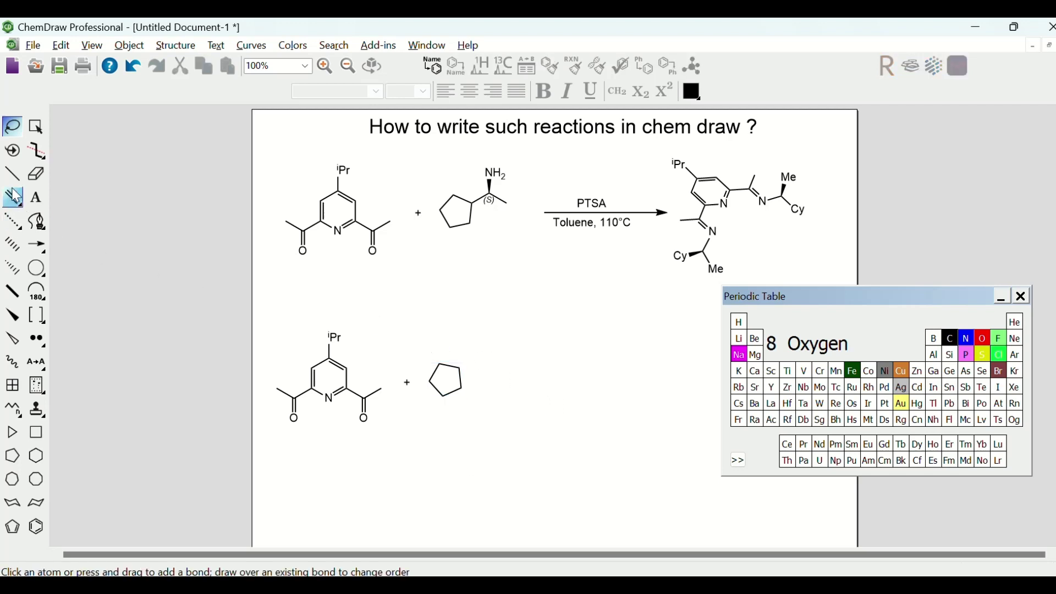
Add a branched side chain to the cyclopentane with a wedged terminal bond, choosing nitrogen.
left_click(12, 174)
left_click(461, 369)
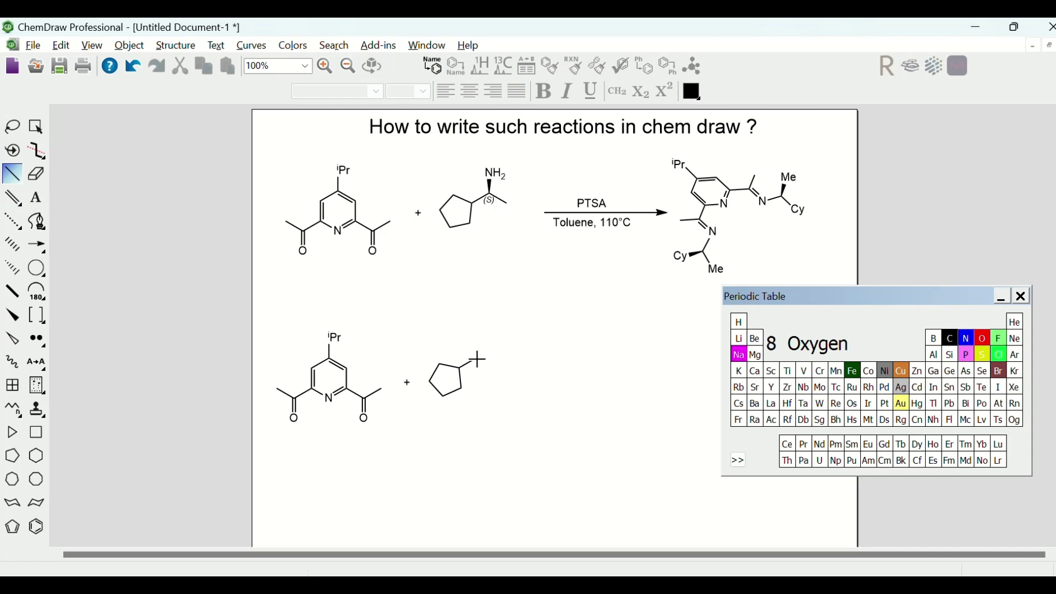
left_click(476, 360)
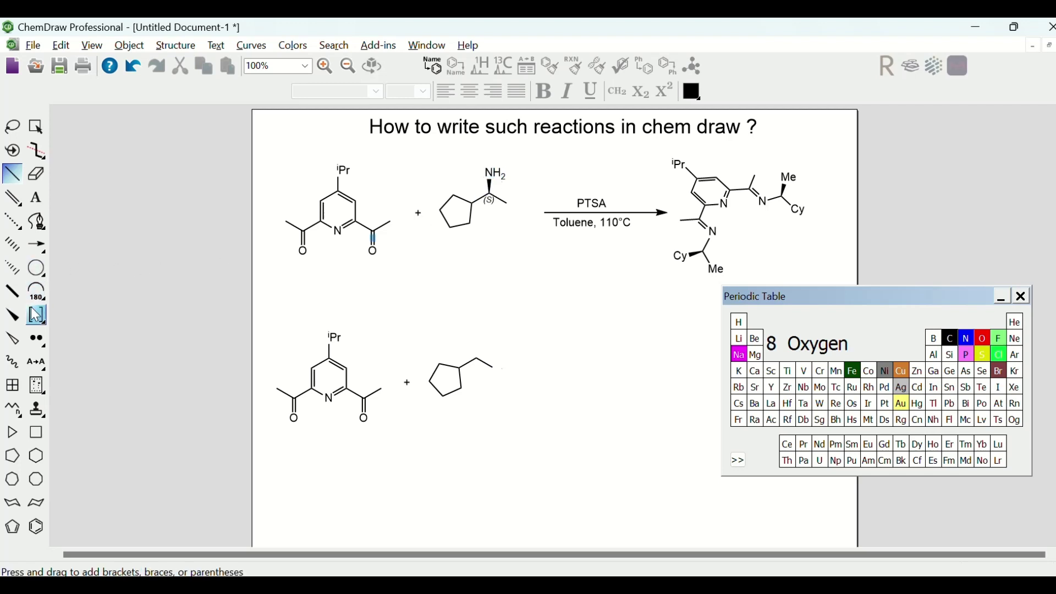
left_click(14, 317)
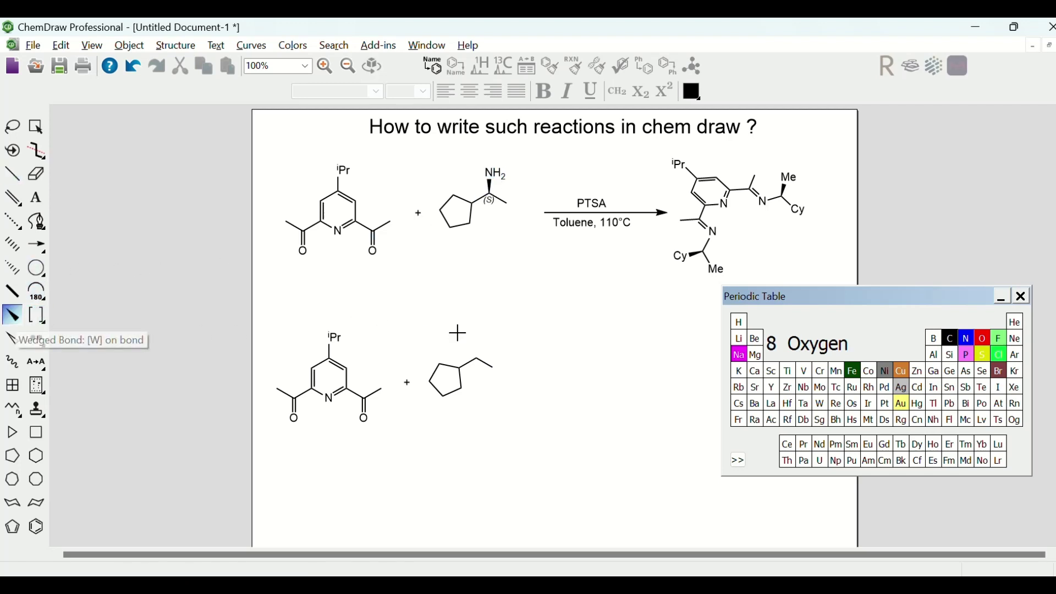
left_click(478, 359)
left_click(969, 348)
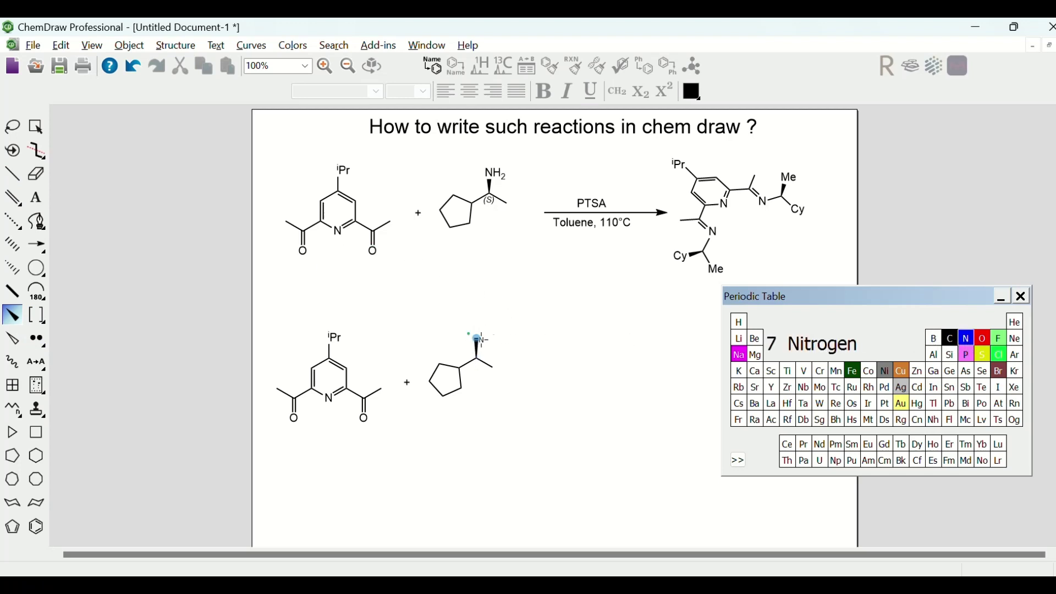
Put NH2 on the wedged bond's end and display the amine's (S) stereocentre label.
left_click(478, 339)
left_click(12, 126)
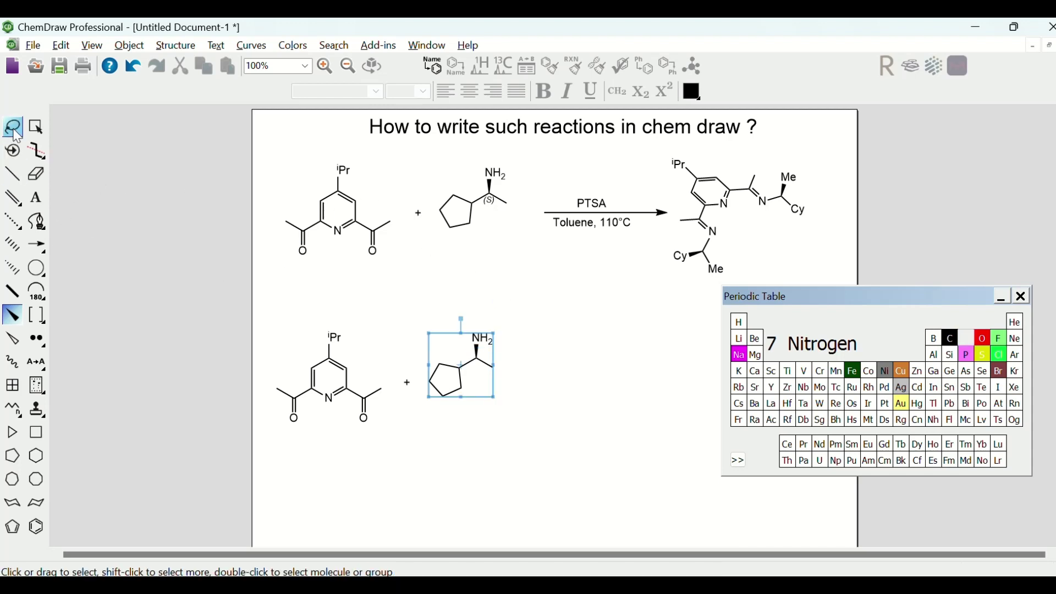
left_click(130, 46)
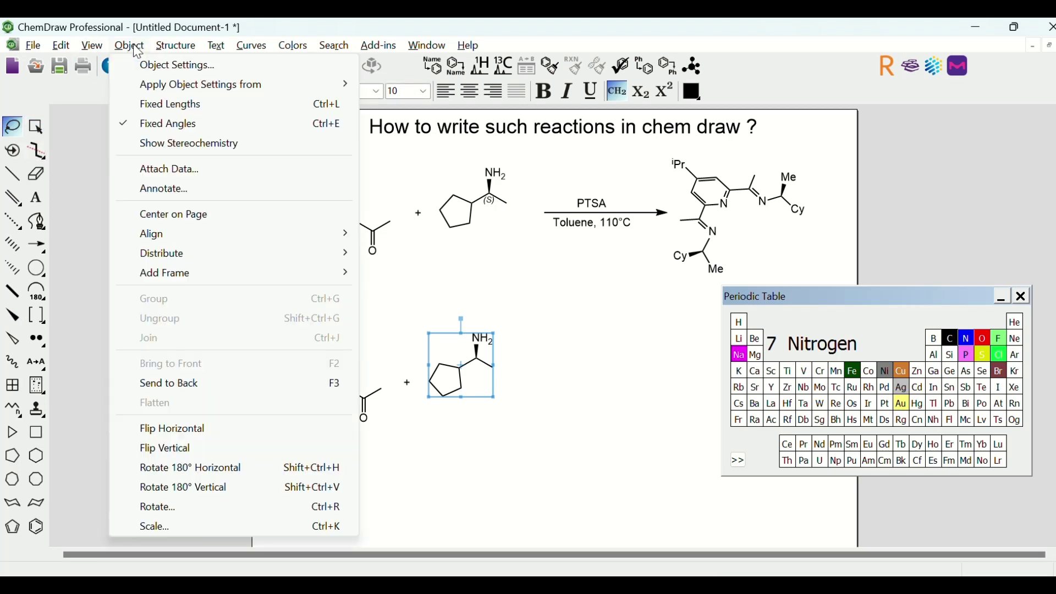
left_click(164, 144)
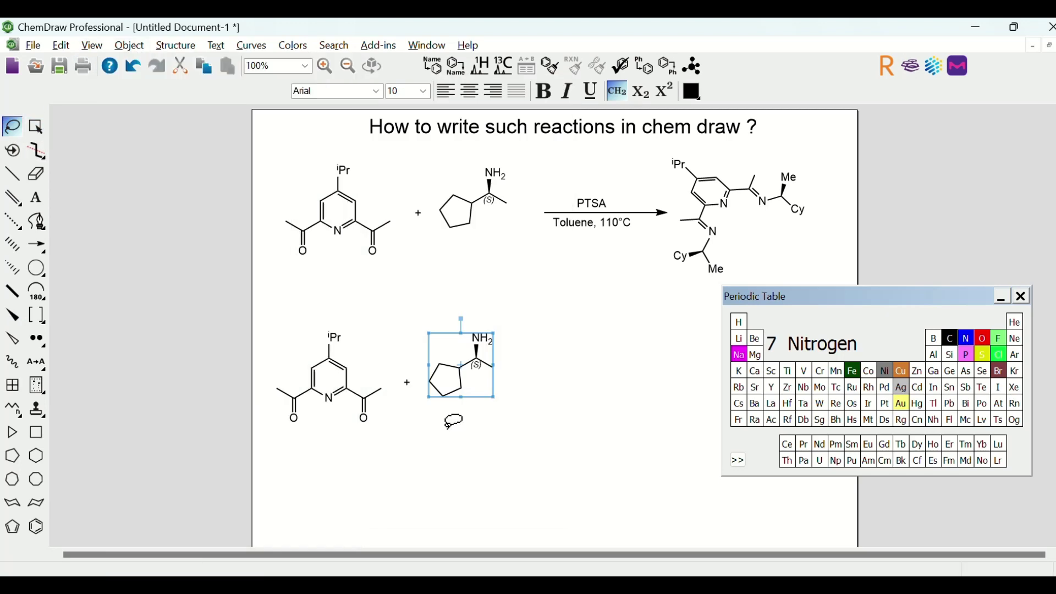
left_click(514, 419)
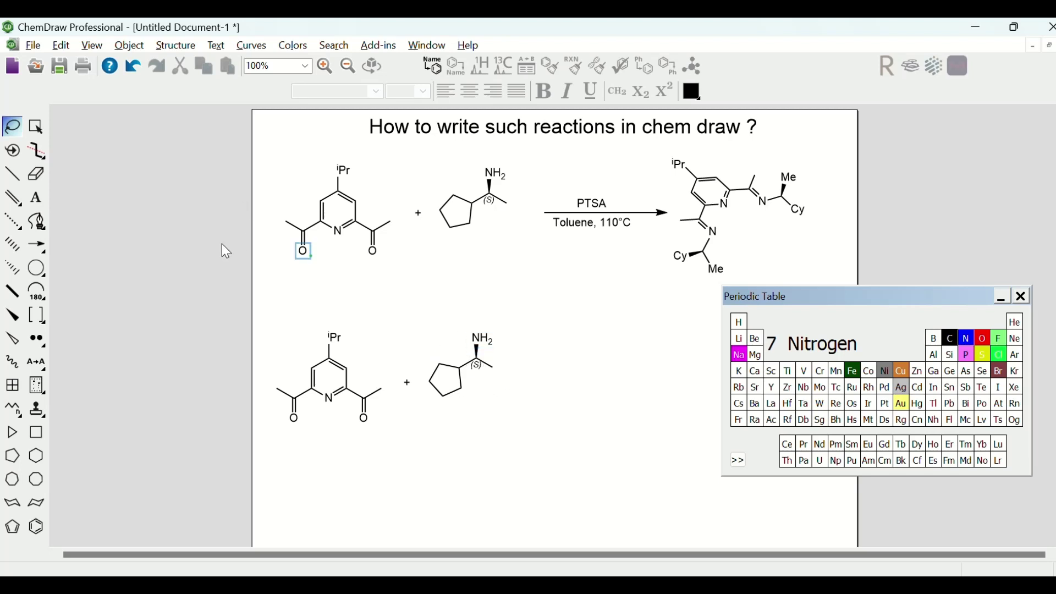
Try a hashed wedge on the NH2 bond, restore the bold (S) wedge, and move the Periodic Table aside.
left_click(12, 269)
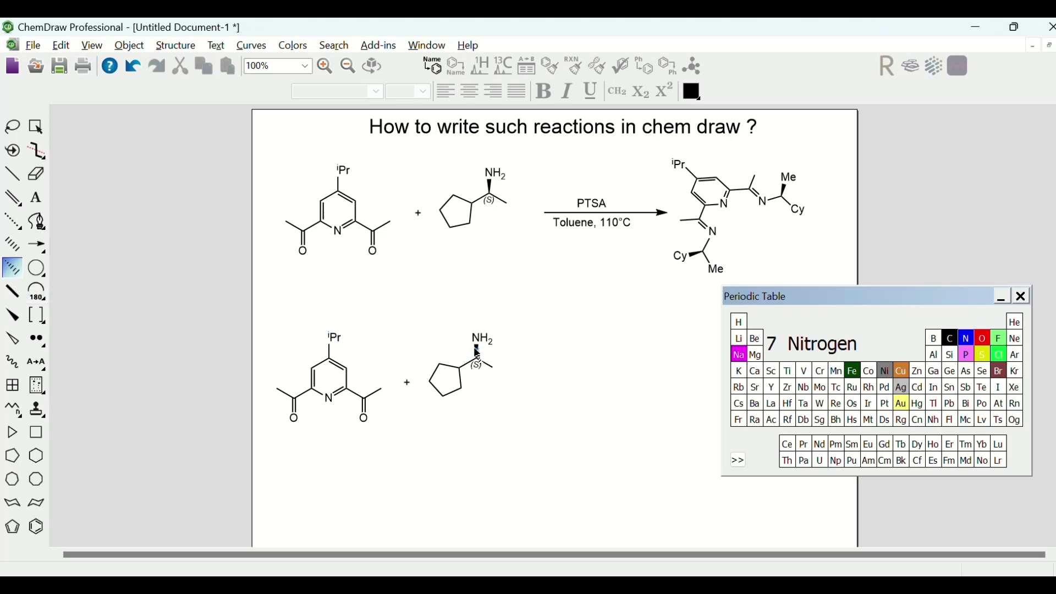
left_click(479, 353)
left_click(13, 317)
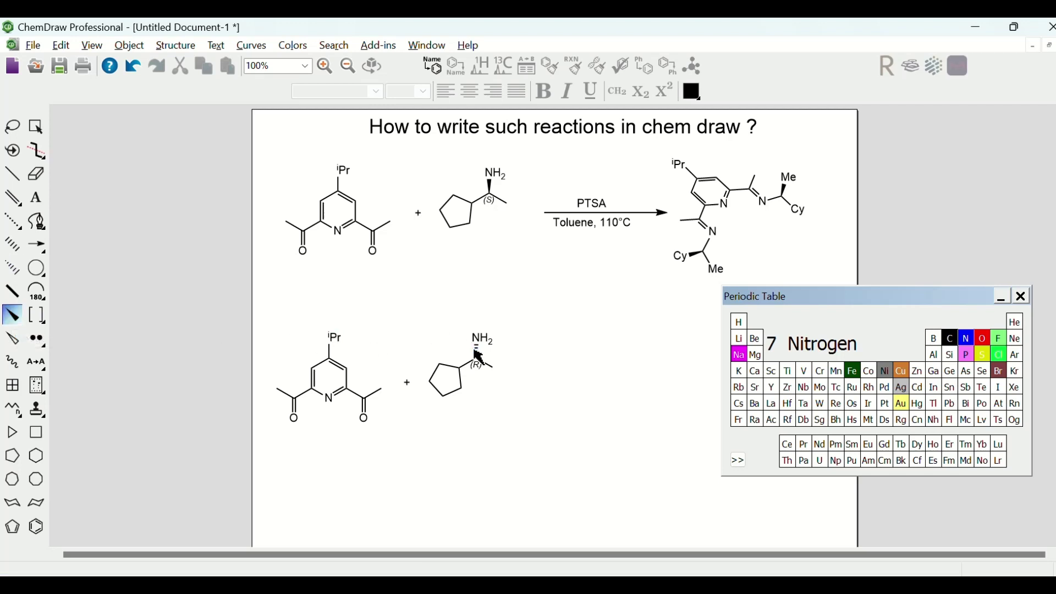
left_click(476, 353)
left_click_drag(866, 303, 921, 332)
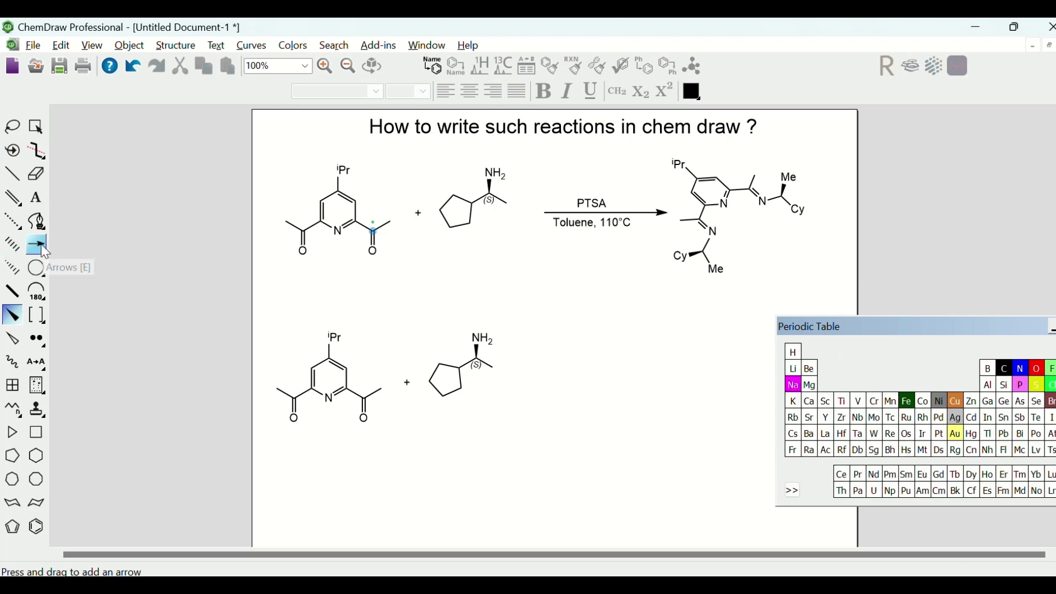
Draw a small solid reaction arrow after the amine, labelled 'PTSA' above and 'Toluene, 110' below.
left_click_drag(38, 248, 108, 258)
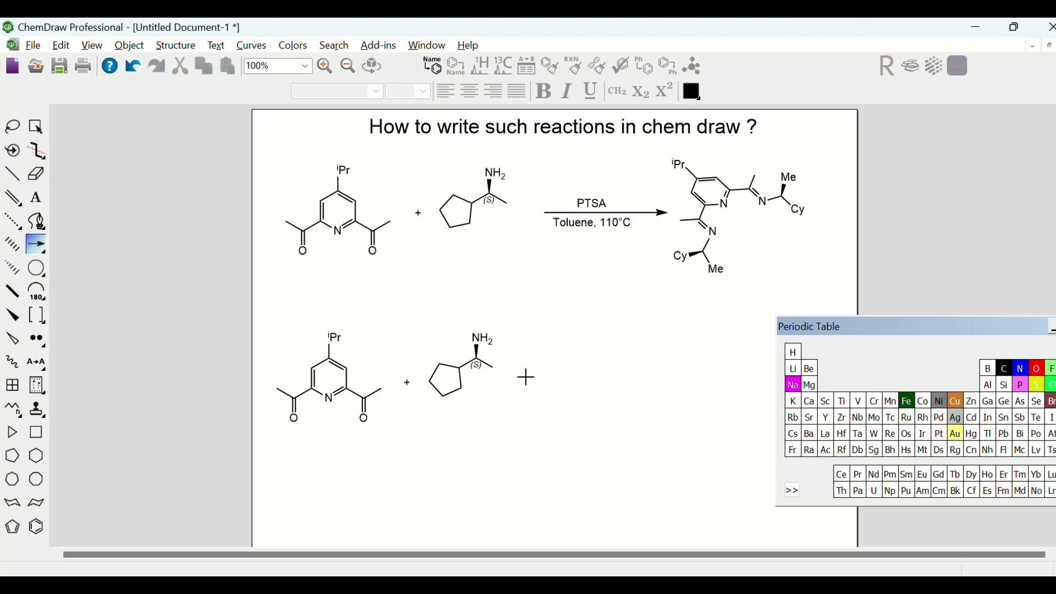
left_click_drag(526, 372, 656, 372)
left_click(36, 198)
left_click(563, 363)
type("PTSA")
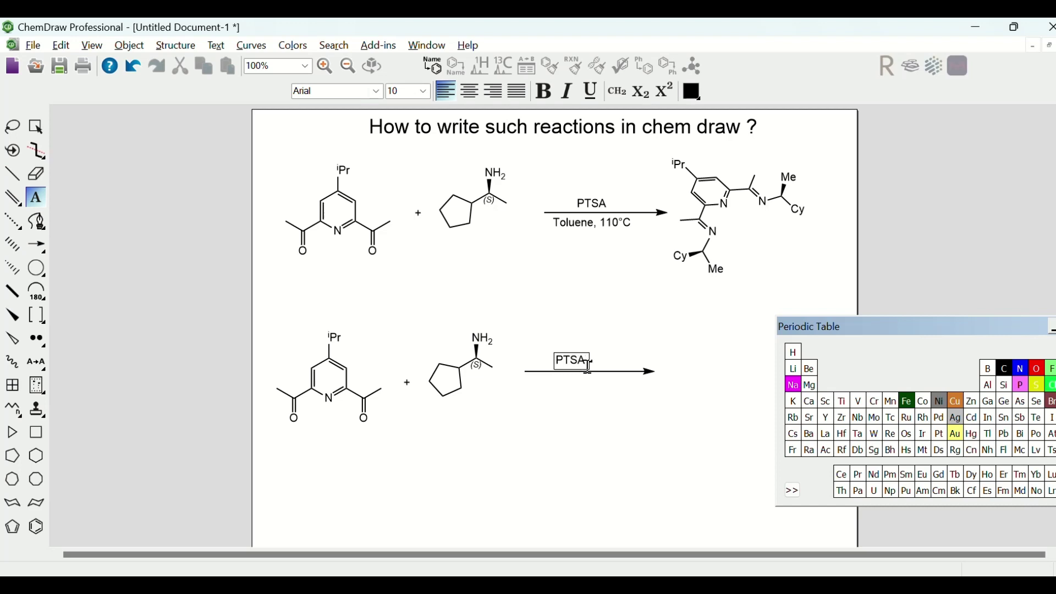
left_click(538, 385)
type("Toluene,")
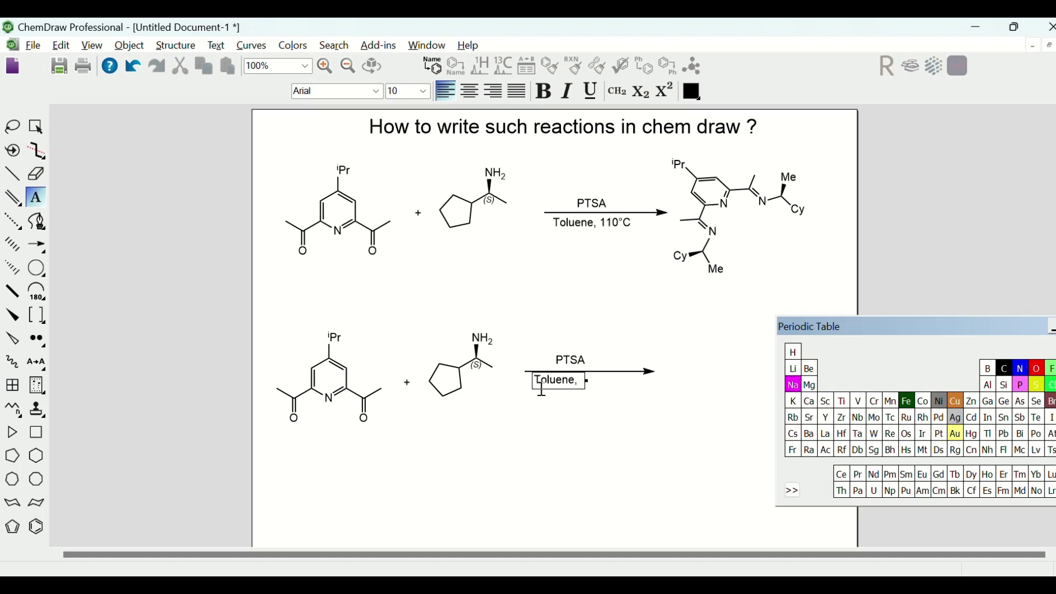
type(" 110")
Insert a degree sign from the Character Map and add 'C' so the label reads 'Toluene, 110°C'.
left_click(97, 48)
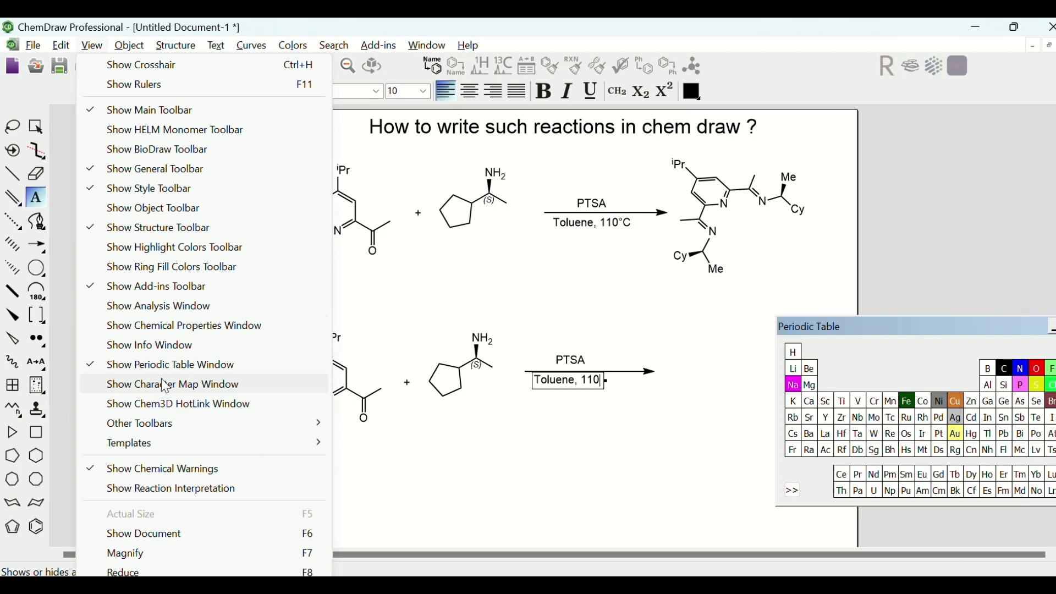
left_click(170, 391)
left_click_drag(938, 200, 935, 135)
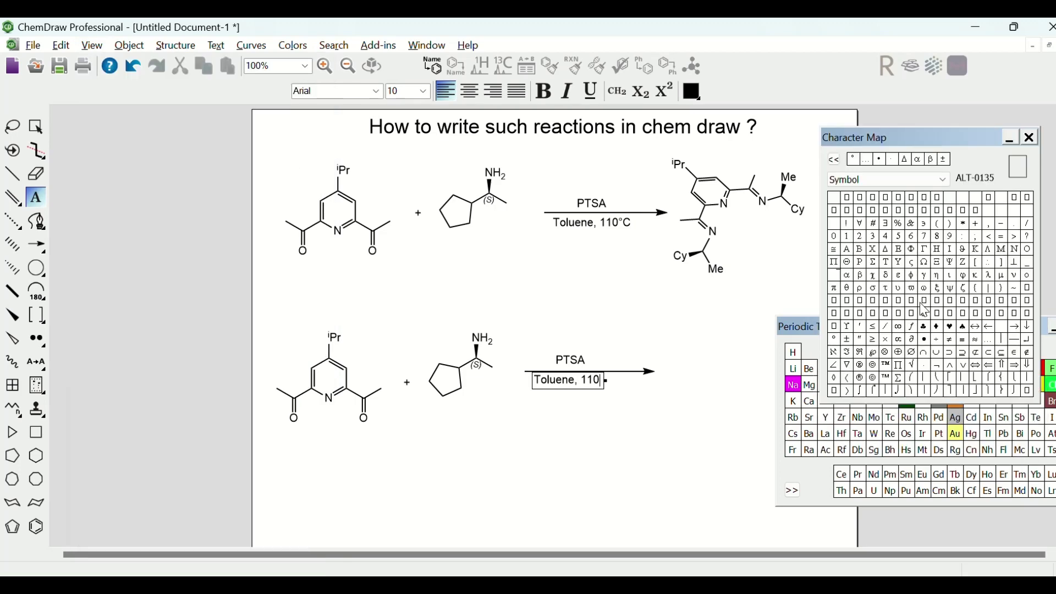
left_click(852, 159)
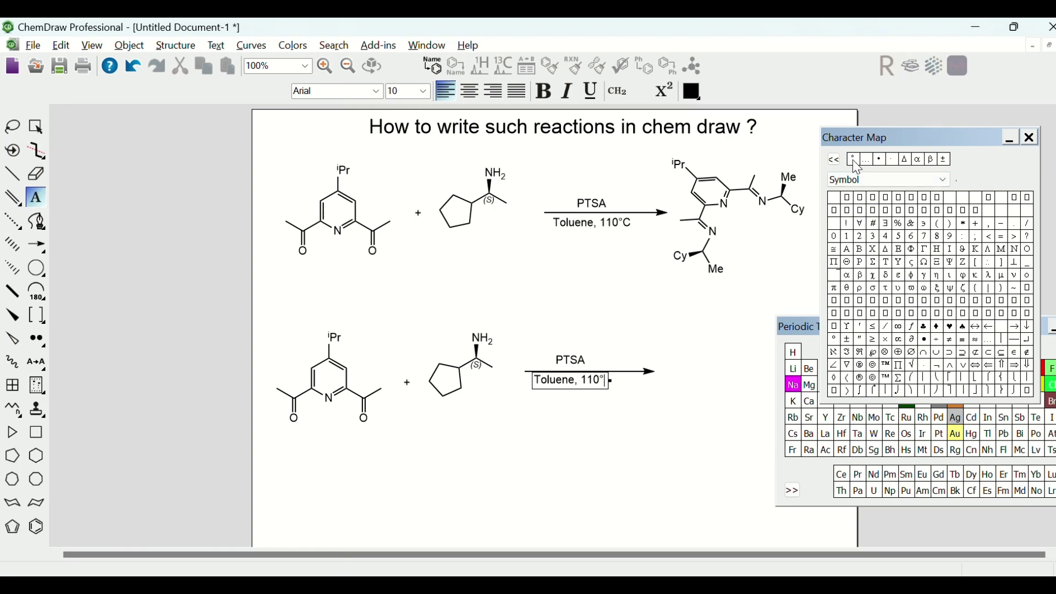
type("C")
left_click_drag(905, 135, 946, 101)
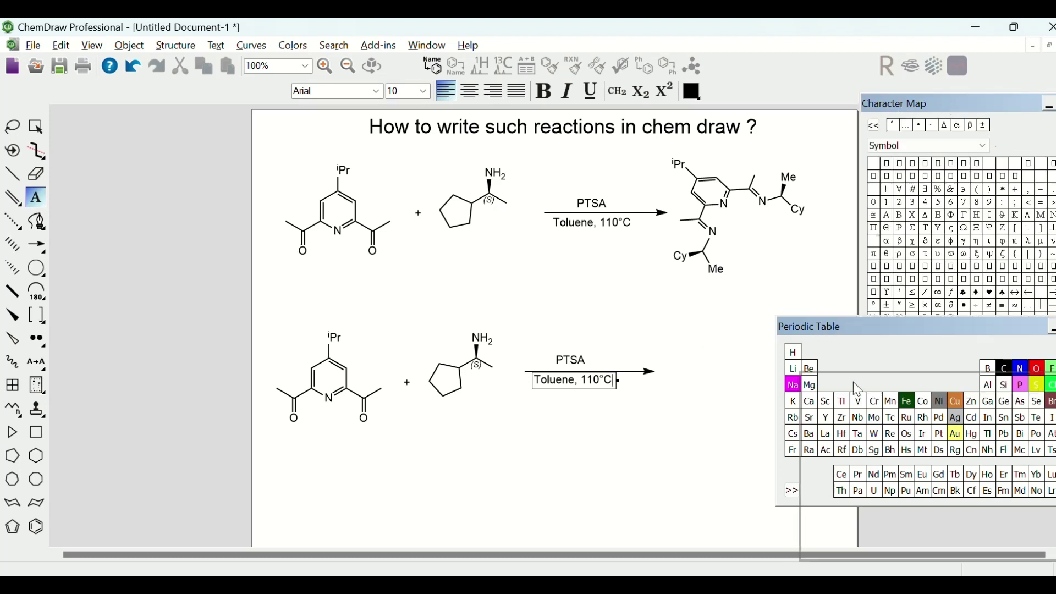